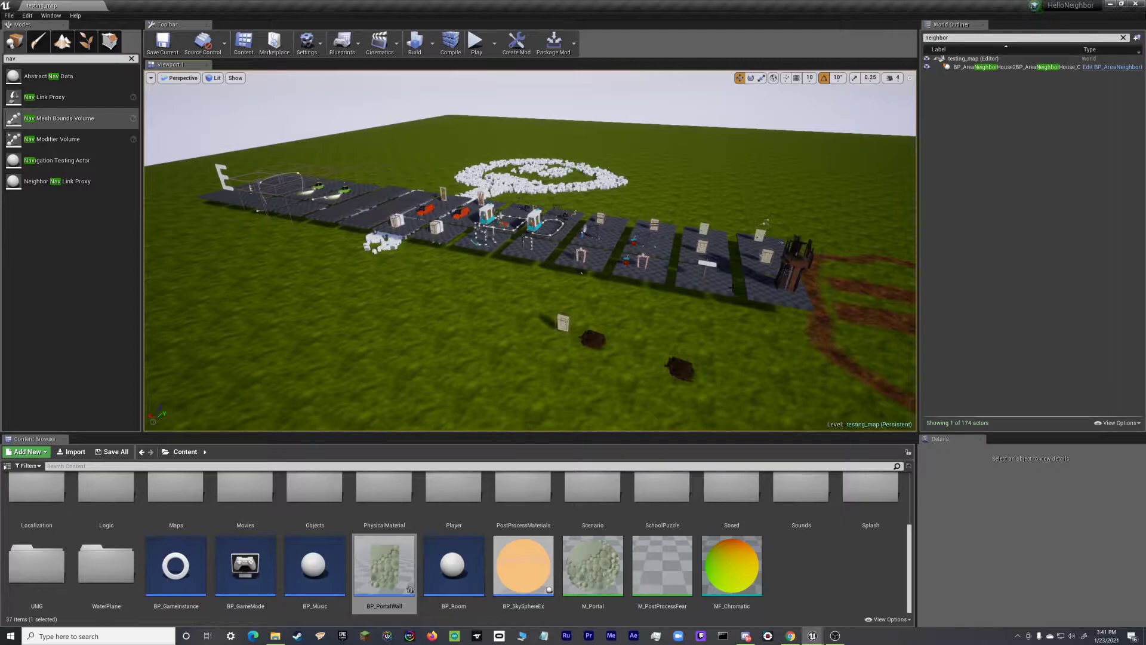
Create a new level from the Empty Level template.
{"action": "right_click_drag", "start_coordinate": [733, 287], "coordinate": [755, 270]}
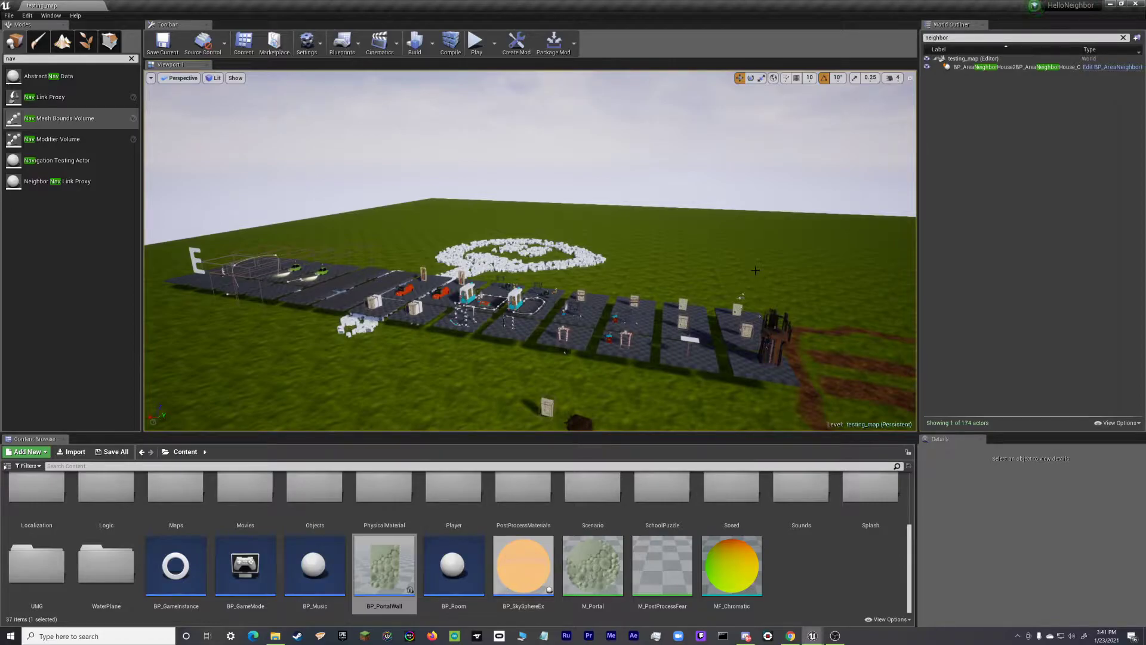
{"action": "left_click", "coordinate": [9, 16]}
{"action": "left_click", "coordinate": [30, 32]}
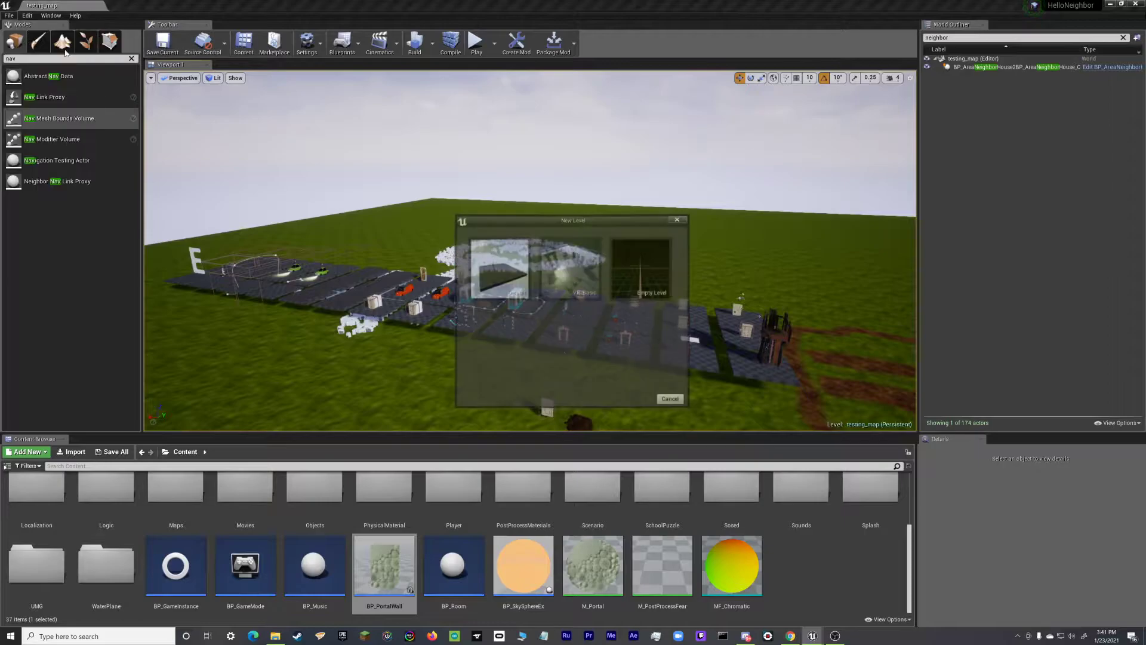
{"action": "left_click", "coordinate": [636, 275]}
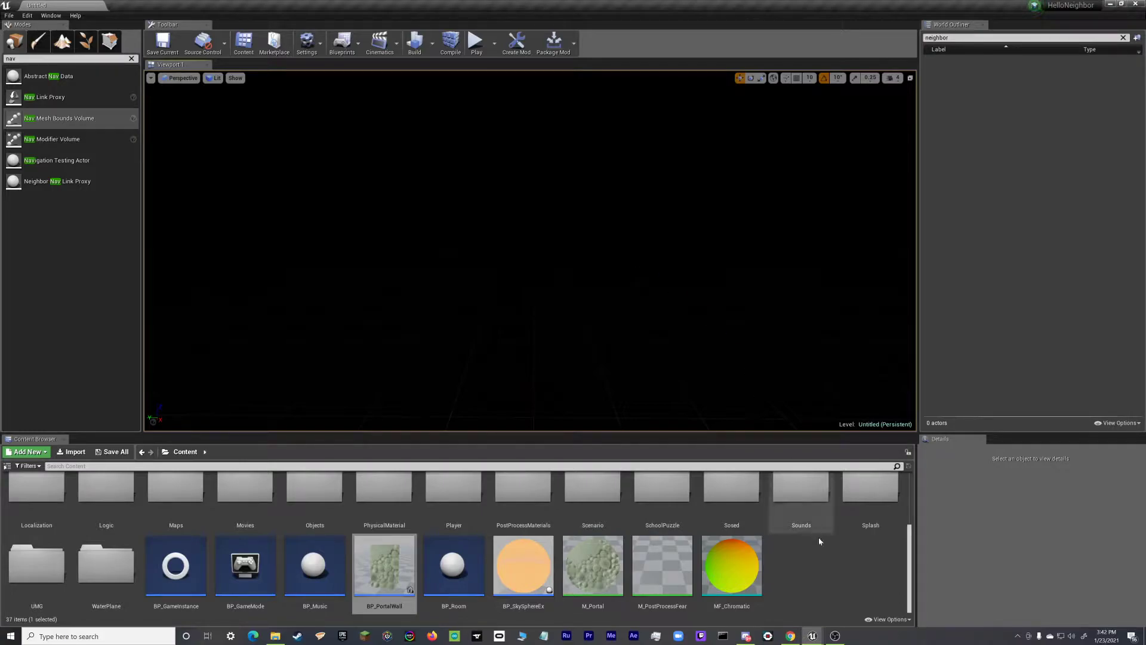
Place the BP_SkySphereEx blueprint from the Content folder into the empty level.
{"action": "left_click", "coordinate": [839, 587]}
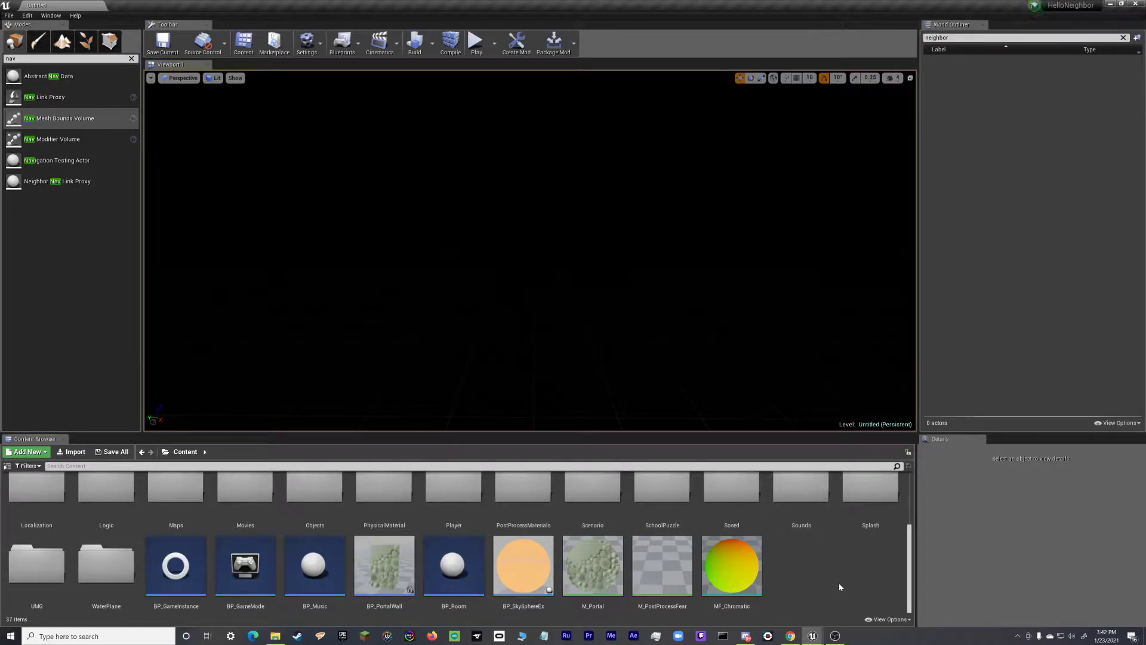
{"action": "scroll", "coordinate": [782, 580], "scroll_direction": "up", "scroll_amount": 3}
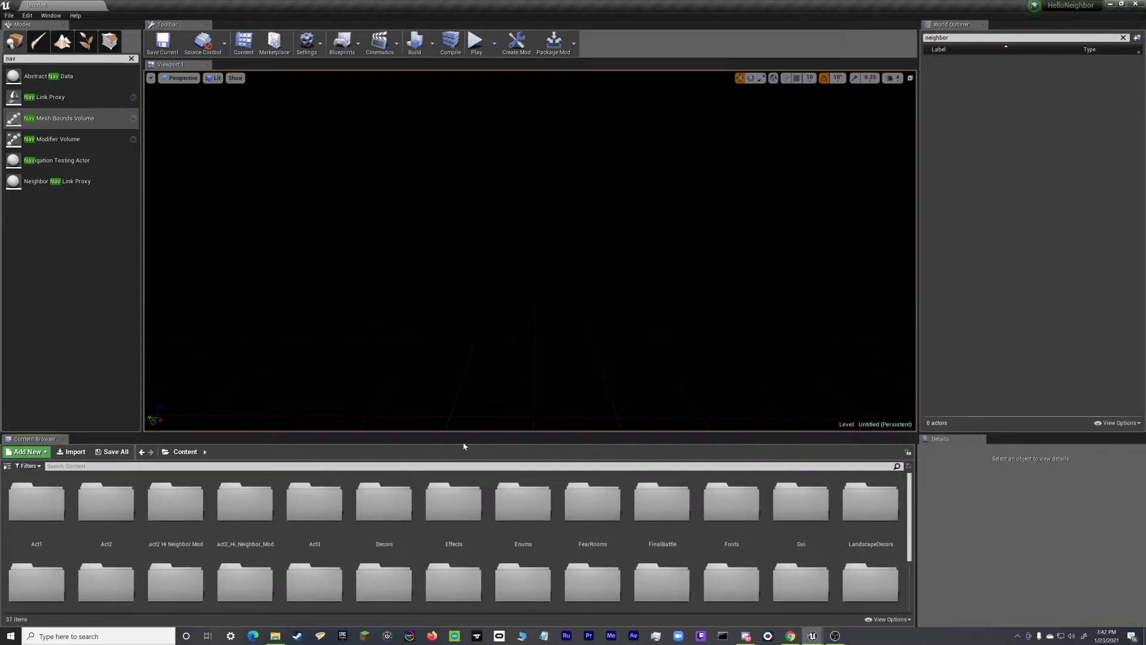
{"action": "scroll", "coordinate": [573, 531], "scroll_direction": "down", "scroll_amount": 5}
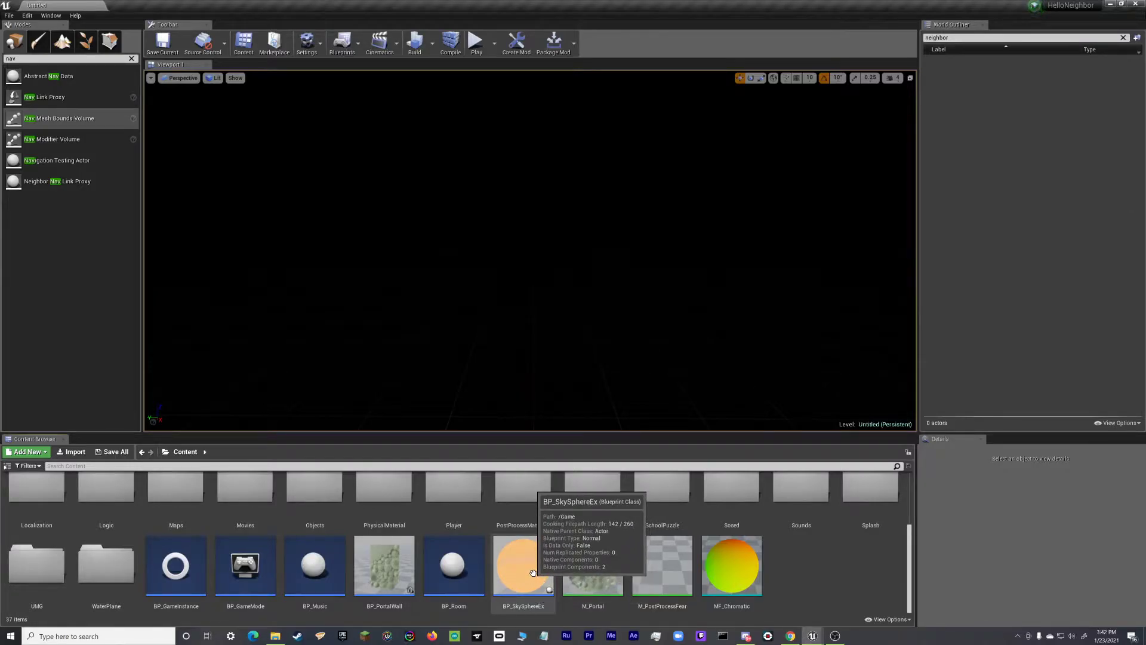
{"action": "left_click_drag", "start_coordinate": [533, 573], "coordinate": [637, 162]}
{"action": "right_click_drag", "start_coordinate": [637, 162], "coordinate": [654, 269]}
{"action": "key", "text": "Escape"}
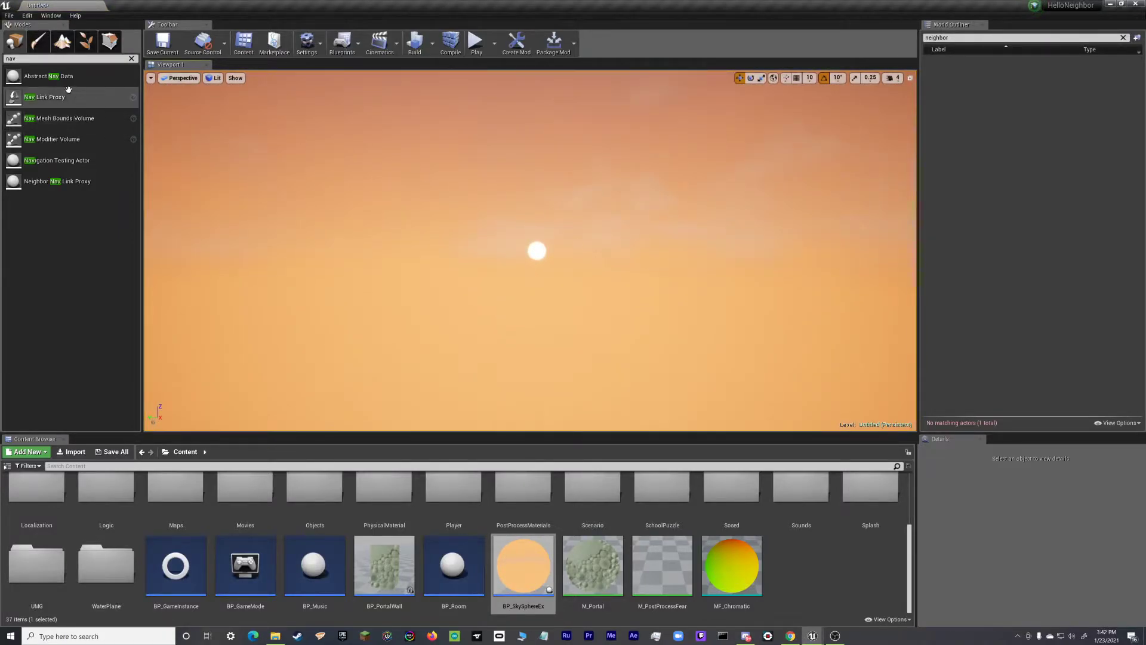
Clear the actor class search and add a Directional Light and a Sky Light to the level.
{"action": "left_click", "coordinate": [131, 59]}
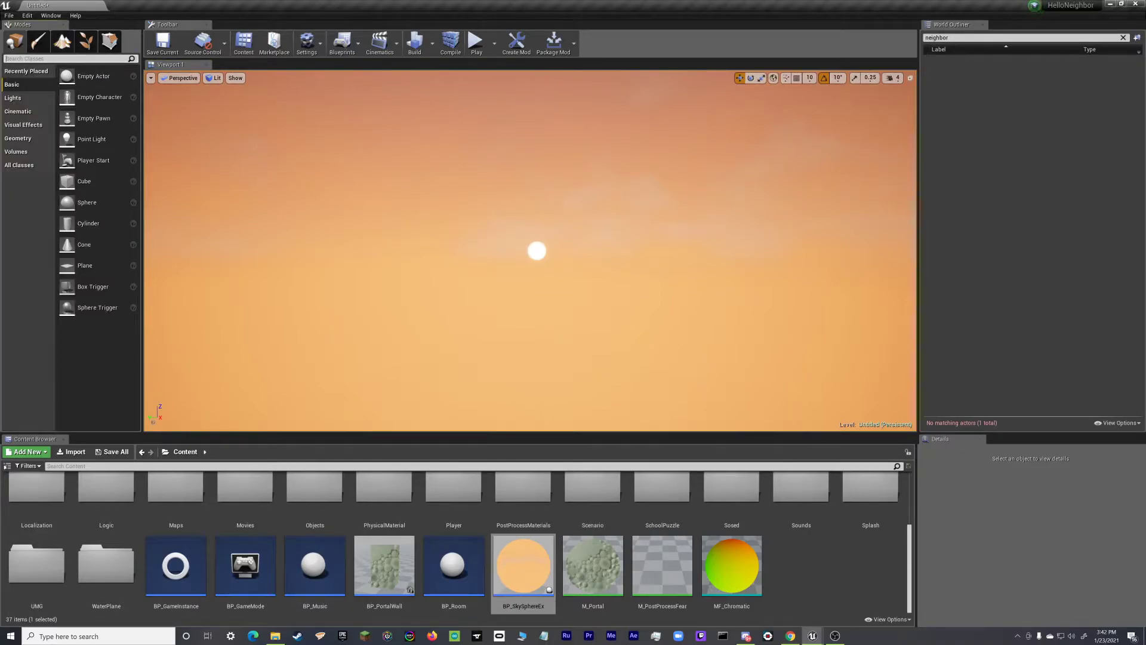
{"action": "left_click", "coordinate": [33, 103]}
{"action": "left_click_drag", "start_coordinate": [89, 77], "coordinate": [386, 188]}
{"action": "left_click_drag", "start_coordinate": [90, 160], "coordinate": [490, 183]}
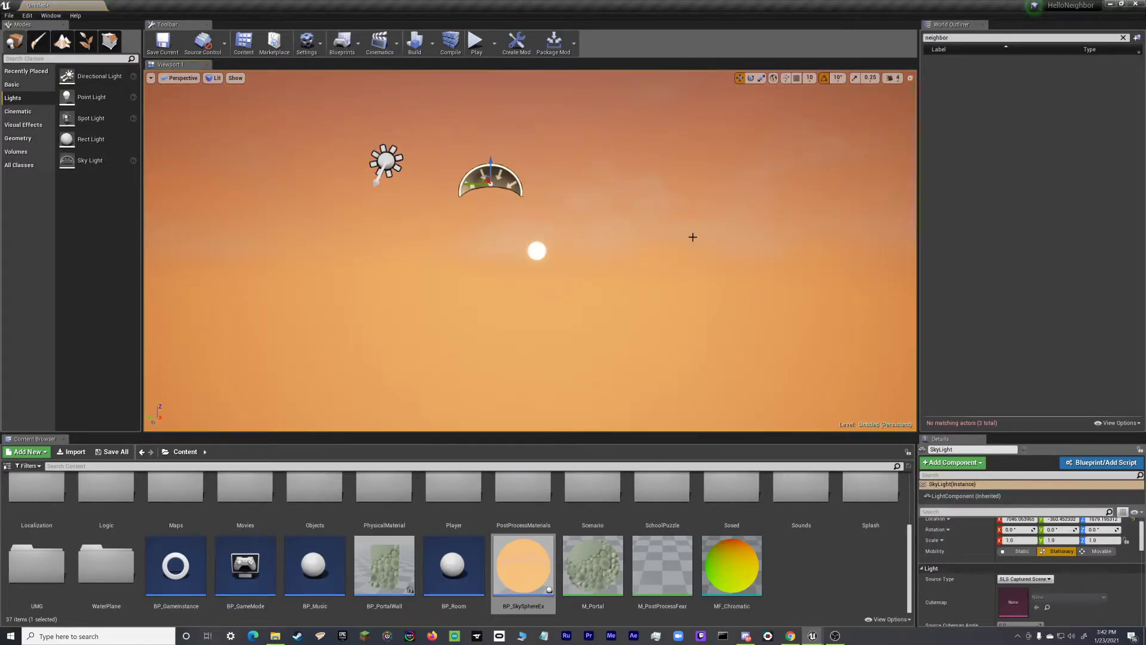
Set the sky sphere's Directional Light Actor to DirectionalLight.
{"action": "left_click", "coordinate": [690, 185]}
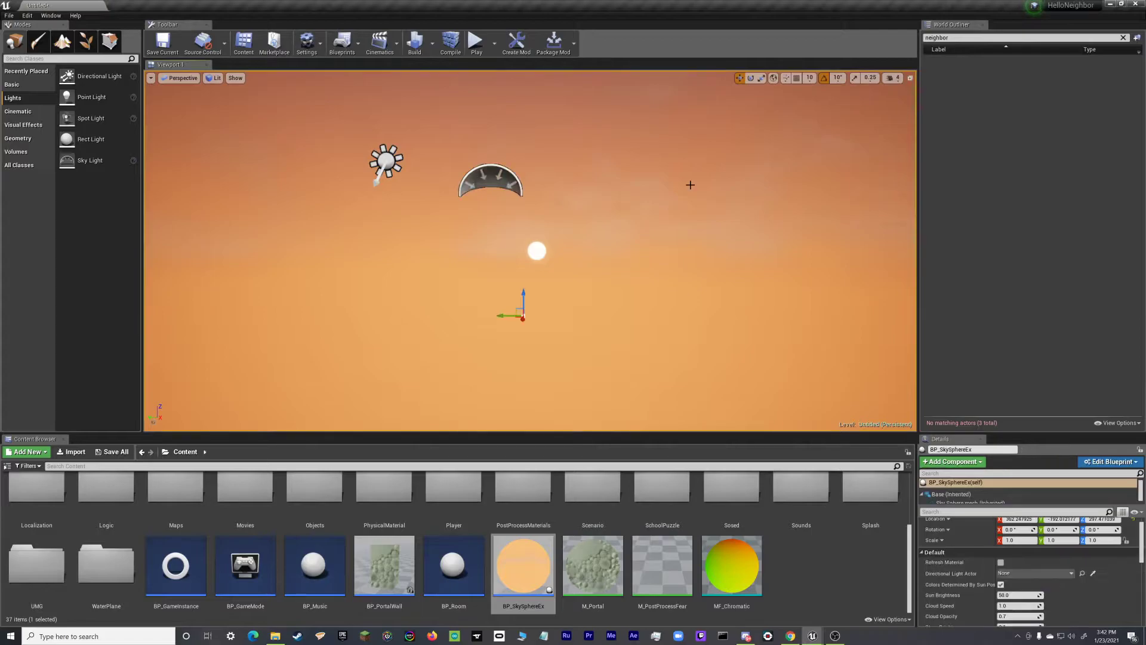
{"action": "left_click", "coordinate": [1036, 573]}
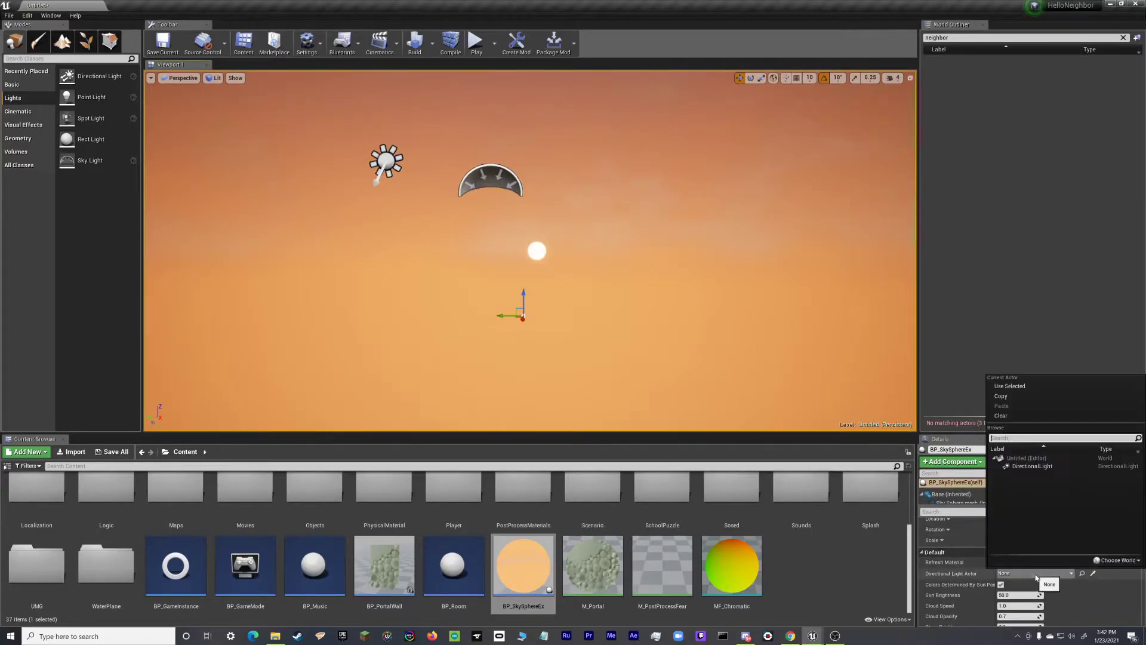
{"action": "left_click", "coordinate": [1032, 466]}
Move the directional light and the sky light higher up in the level.
{"action": "right_click_drag", "start_coordinate": [530, 250], "coordinate": [550, 322]}
{"action": "left_click", "coordinate": [639, 239]}
{"action": "left_click", "coordinate": [514, 303]}
{"action": "left_click_drag", "start_coordinate": [514, 284], "coordinate": [514, 72]}
{"action": "right_click_drag", "start_coordinate": [568, 112], "coordinate": [595, 202]}
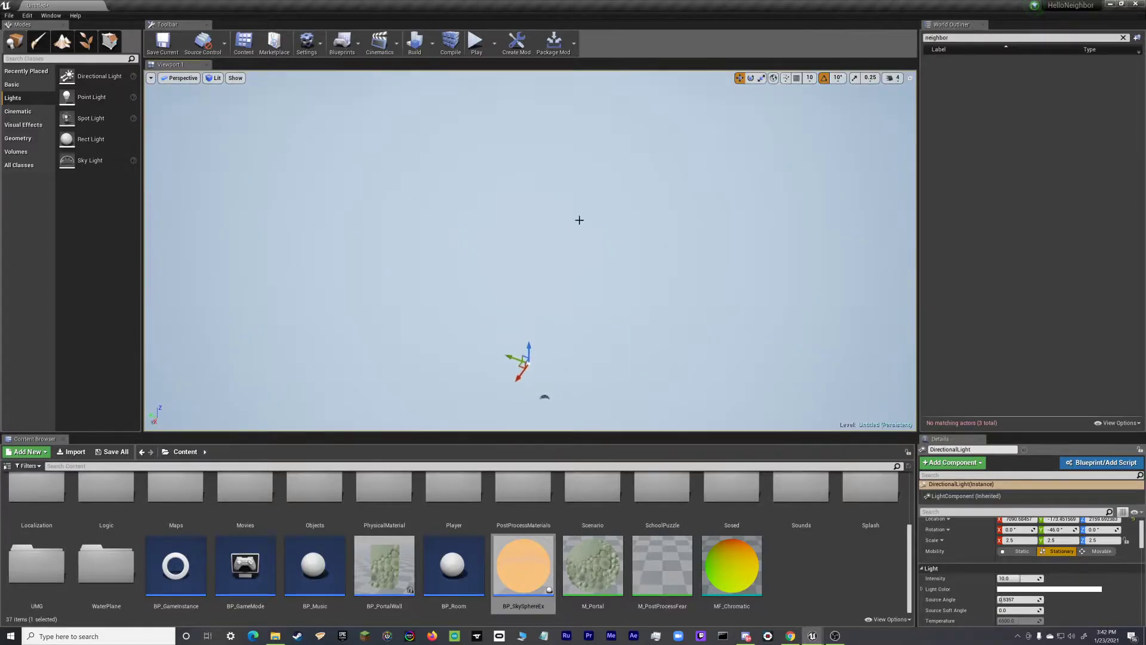
{"action": "left_click", "coordinate": [544, 395]}
{"action": "left_click_drag", "start_coordinate": [544, 381], "coordinate": [545, 311]}
{"action": "left_click", "coordinate": [555, 315]}
{"action": "mouse_move", "coordinate": [555, 314]}
{"action": "right_mouse_down"}
{"action": "mouse_move", "coordinate": [562, 289]}
{"action": "mouse_move", "coordinate": [558, 310]}
{"action": "right_mouse_up"}
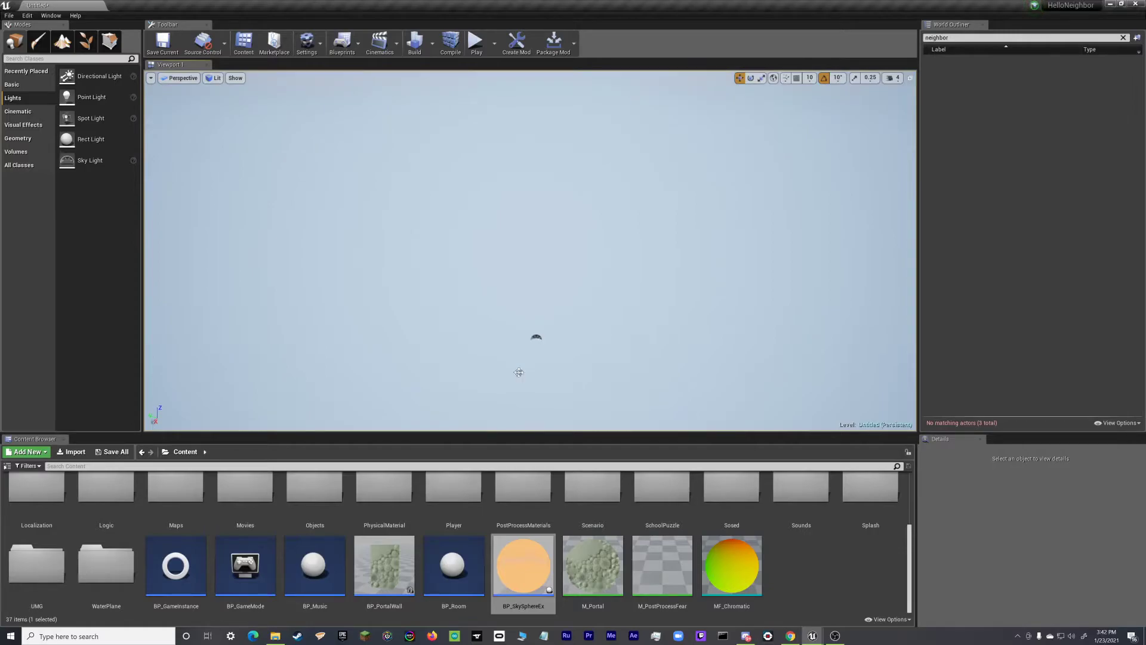
{"action": "left_click", "coordinate": [519, 372]}
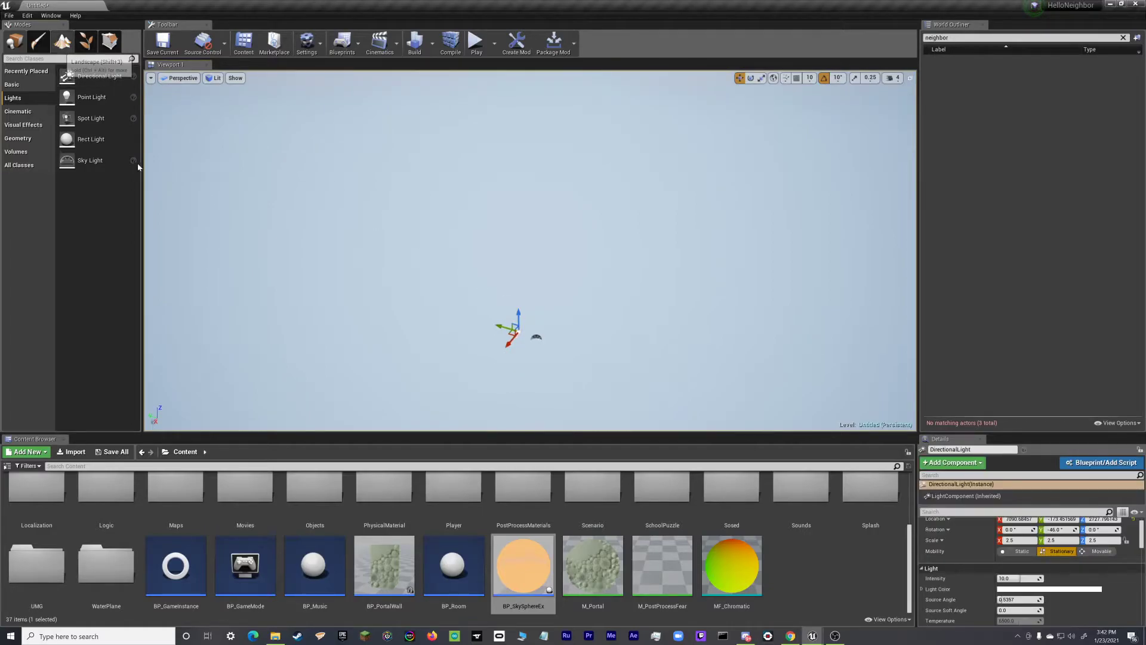
Create a new landscape with the default settings and return to Place mode.
{"action": "key", "text": "shift+3"}
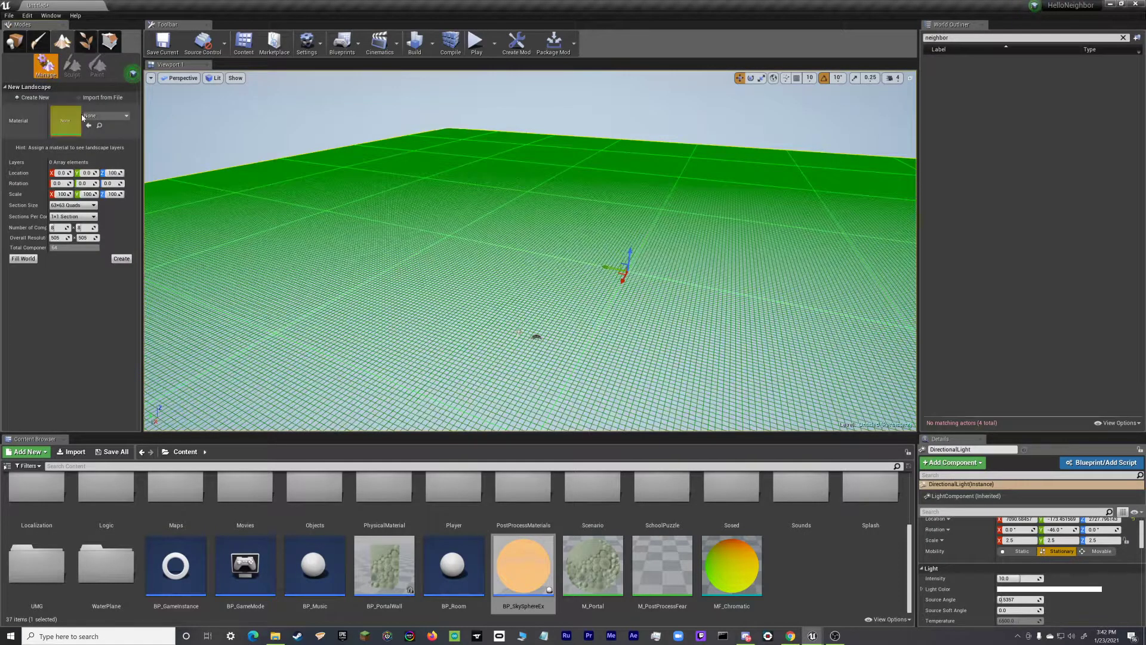
{"action": "left_click", "coordinate": [121, 259]}
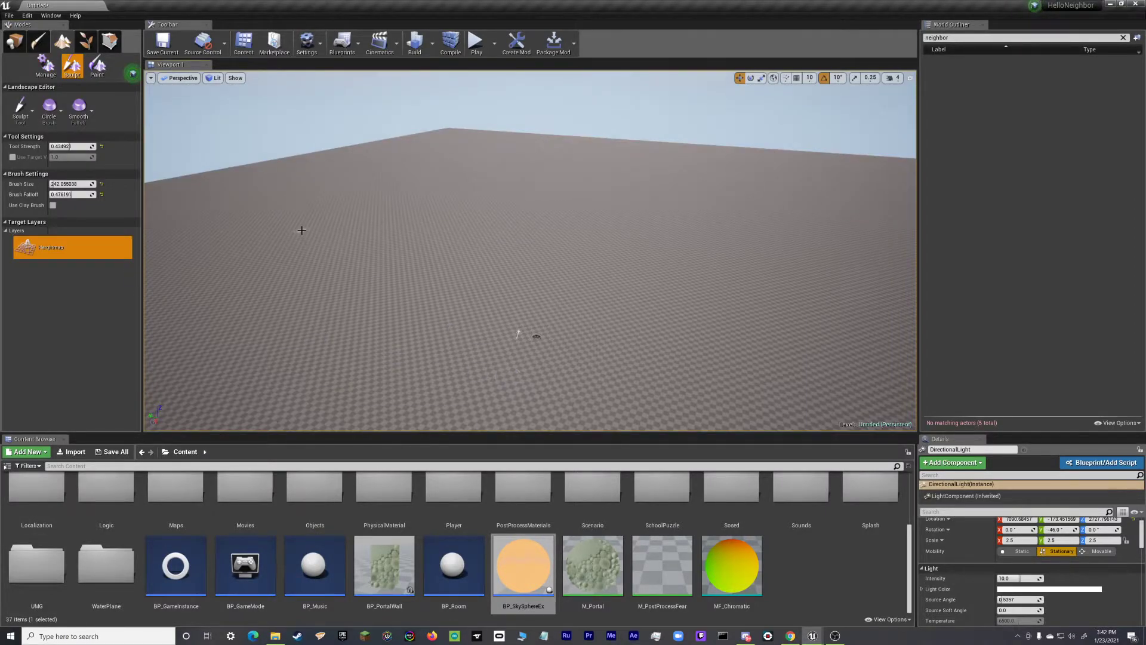
{"action": "left_click", "coordinate": [14, 41]}
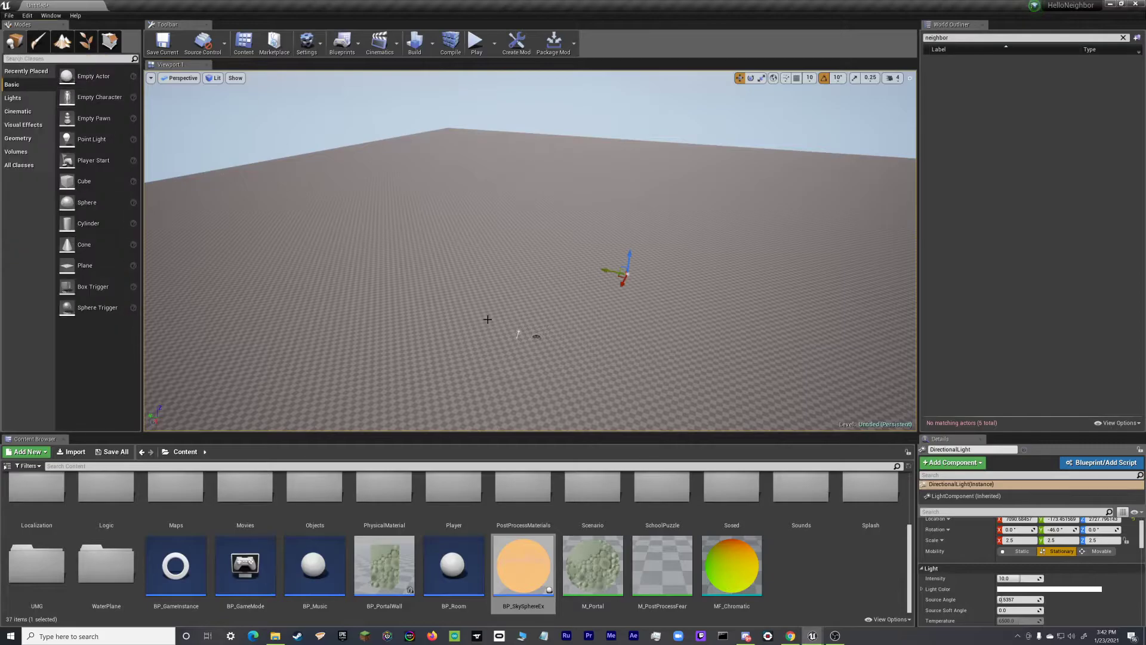
Search the materials for "land" and assign Landscape as the landscape's material.
{"action": "scroll", "coordinate": [1098, 541], "scroll_direction": "down", "scroll_amount": 10}
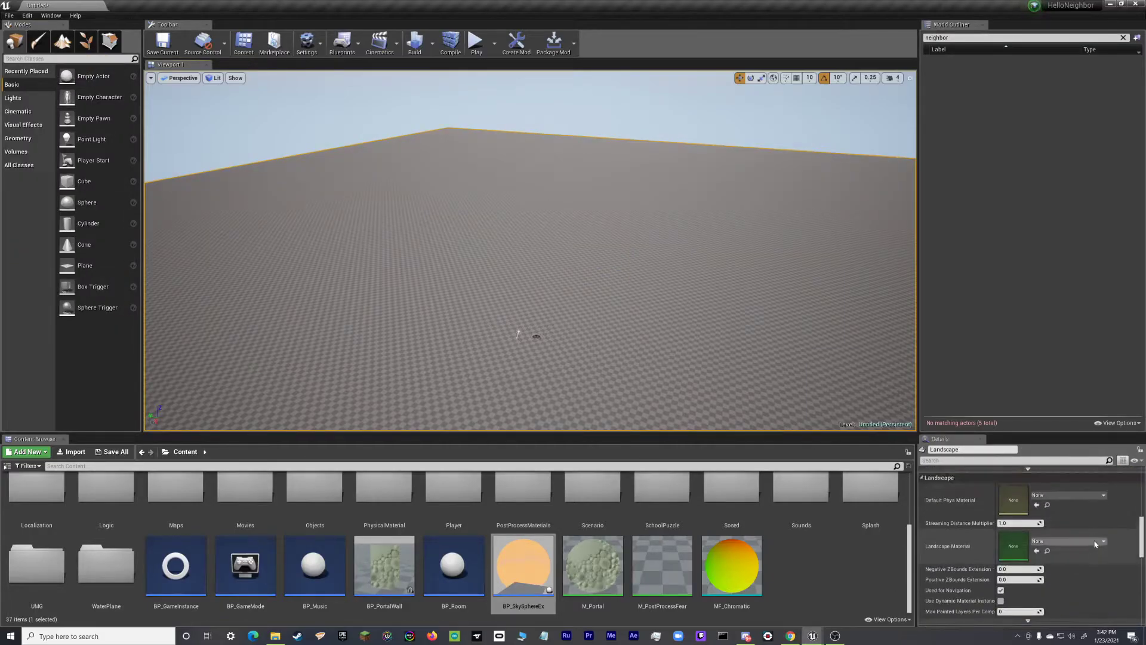
{"action": "left_click", "coordinate": [1052, 557]}
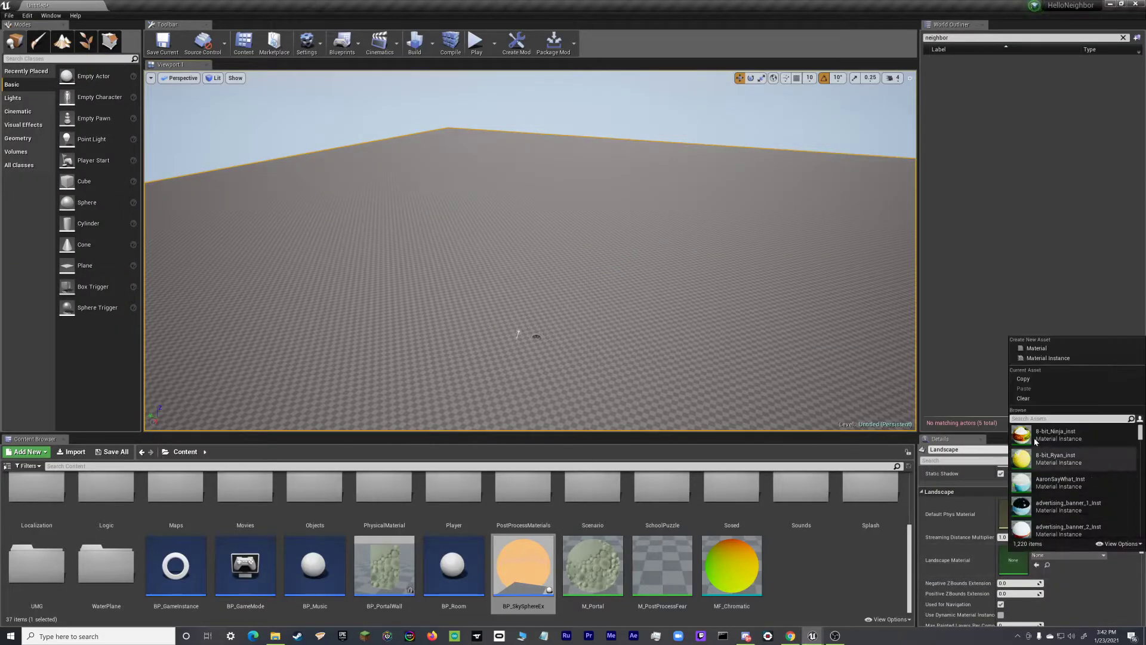
{"action": "type", "text": "land"}
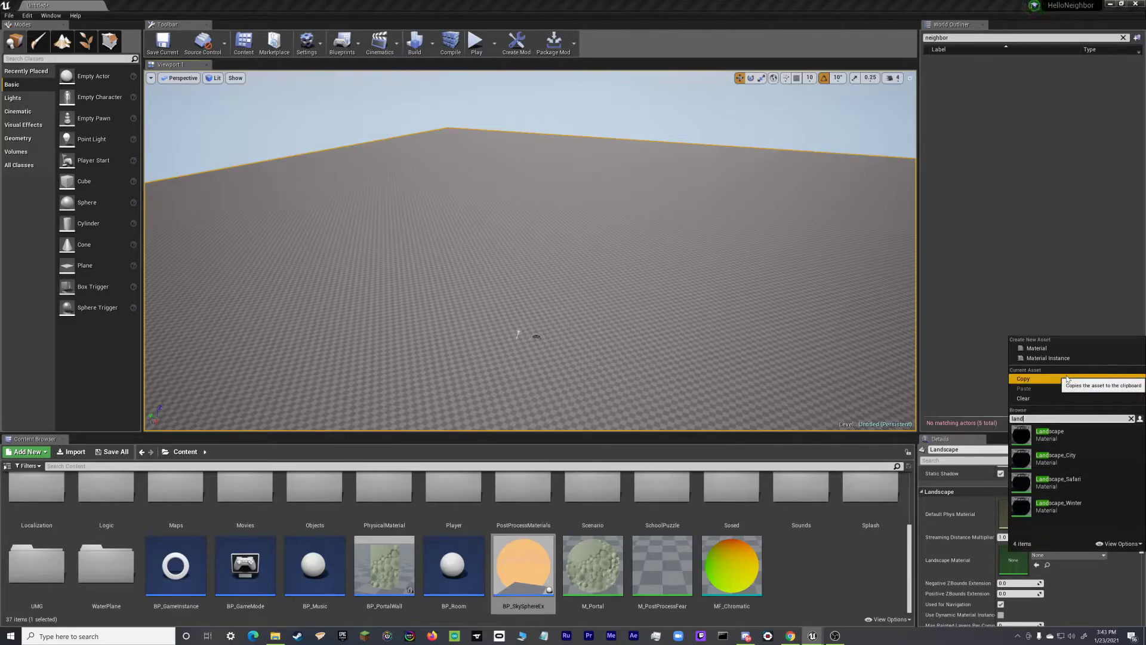
{"action": "left_click", "coordinate": [1051, 434]}
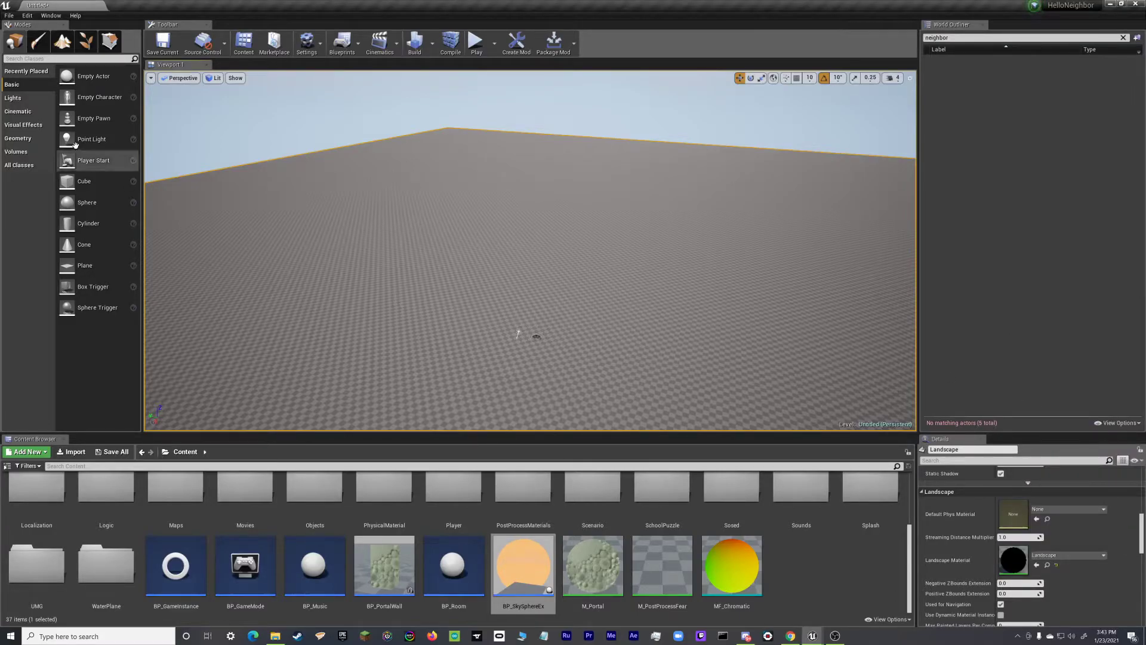
Open the landscape Paint tools and clear the "neighbor" filter in the World Outliner.
{"action": "mouse_move", "coordinate": [381, 209]}
{"action": "right_mouse_down"}
{"action": "mouse_move", "coordinate": [381, 237]}
{"action": "mouse_move", "coordinate": [358, 220]}
{"action": "mouse_move", "coordinate": [381, 208]}
{"action": "right_mouse_up"}
{"action": "key", "text": "w"}
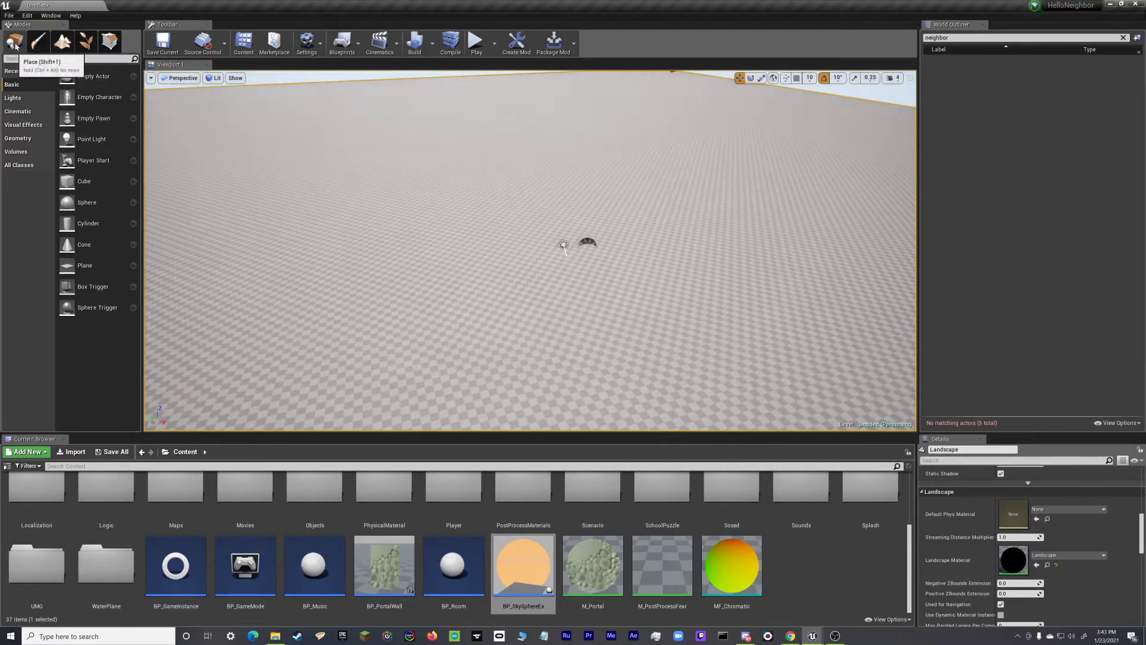
{"action": "left_click", "coordinate": [63, 42]}
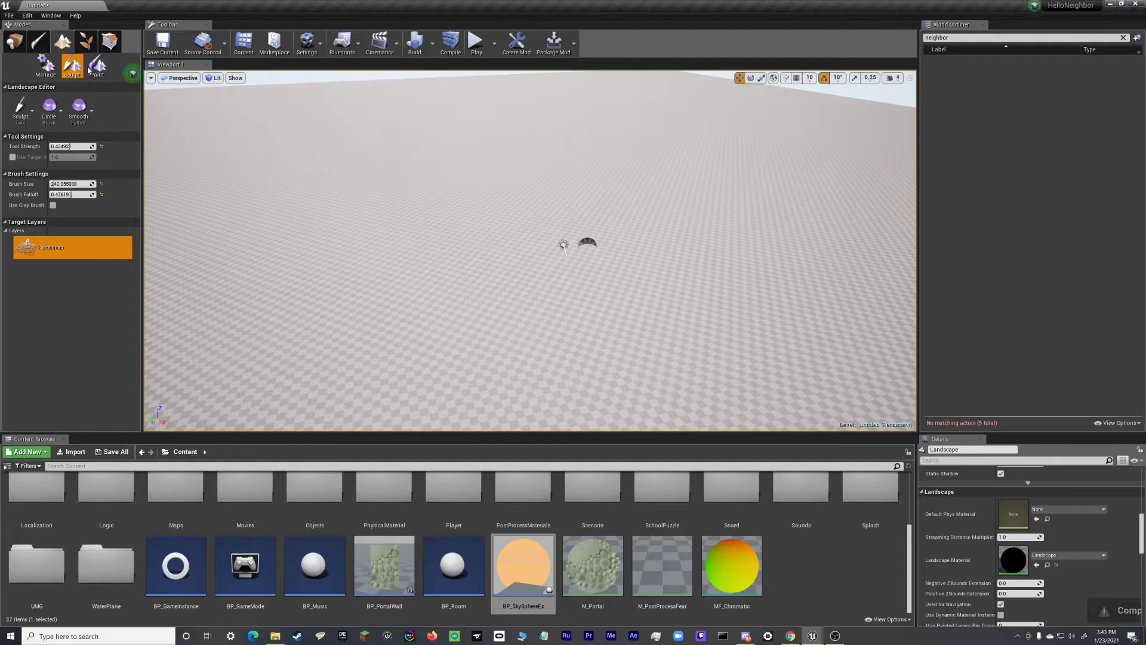
{"action": "left_click", "coordinate": [98, 66]}
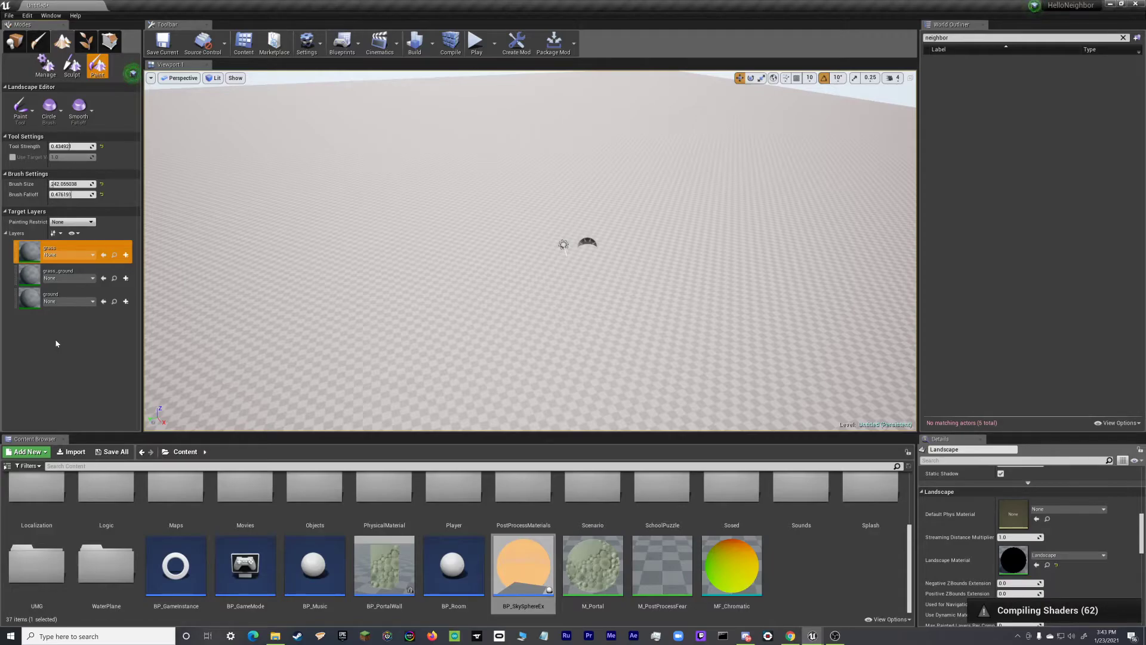
{"action": "left_click", "coordinate": [1123, 38]}
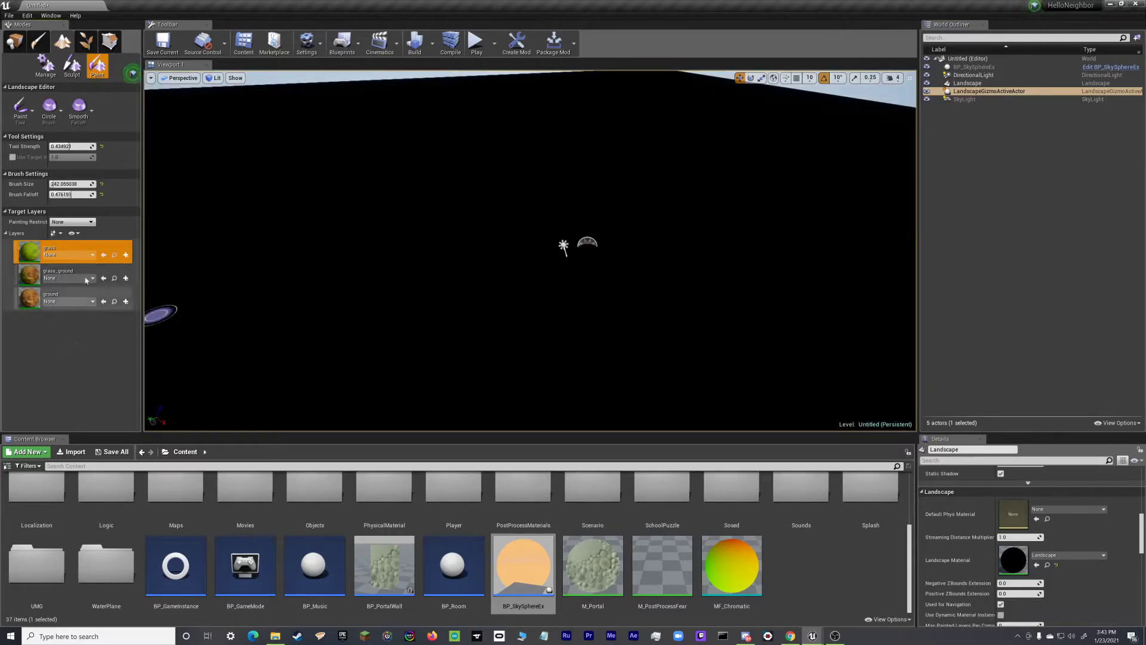
{"action": "left_click", "coordinate": [14, 41]}
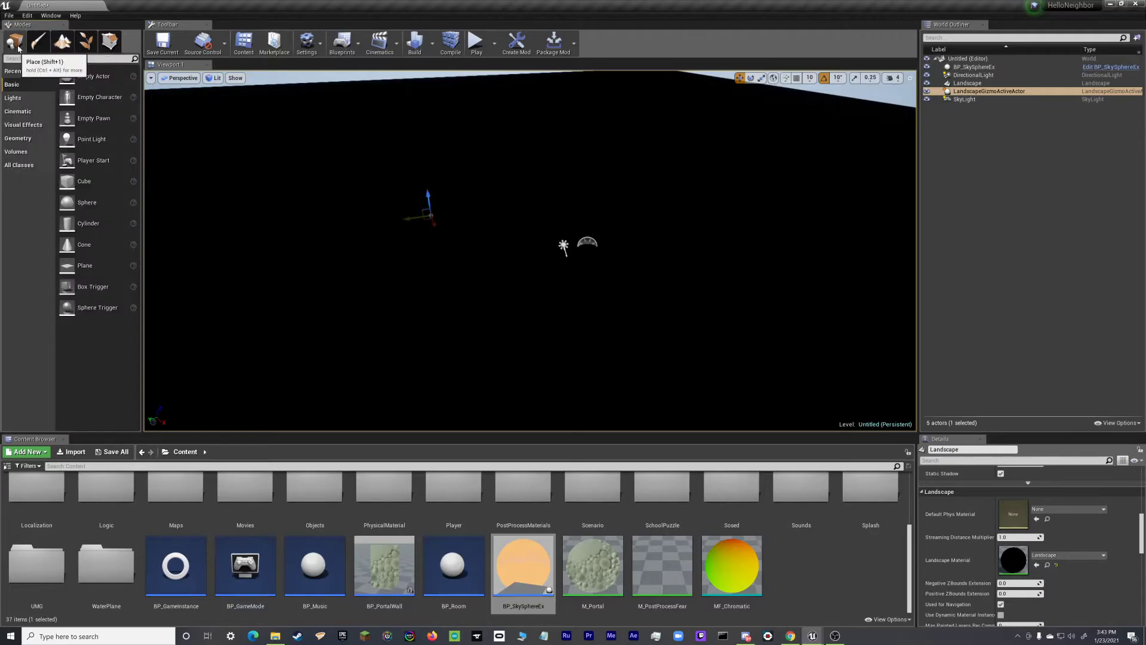
{"action": "left_click", "coordinate": [60, 42]}
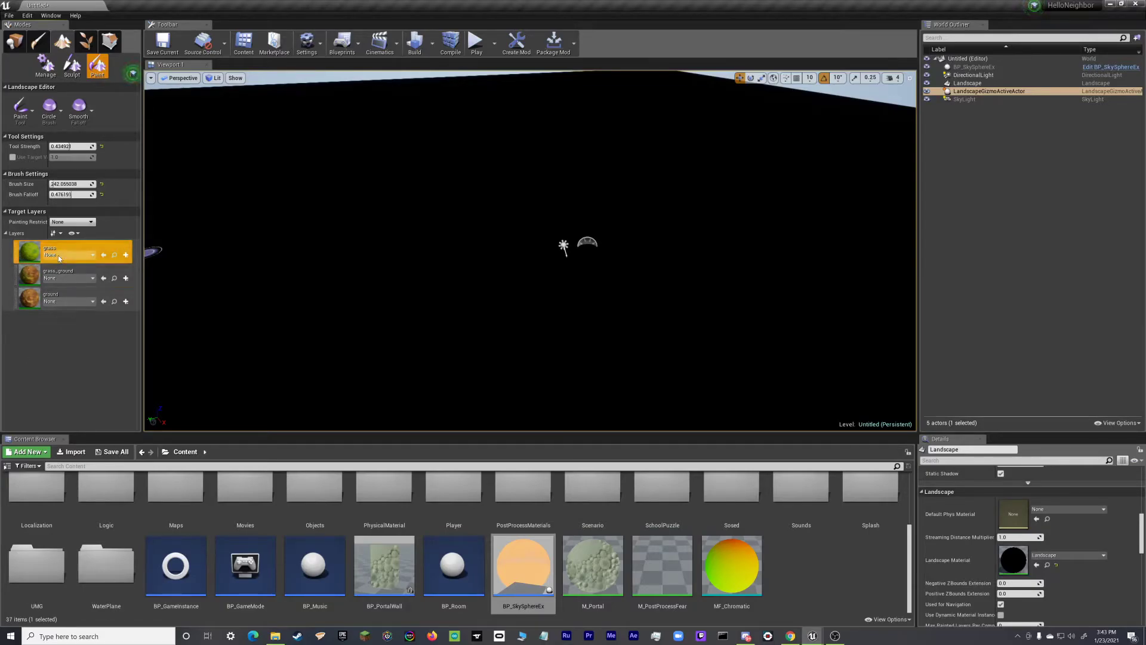
Assign the matching layer infos to the grass, grass_ground and ground landscape layers and return to Place mode.
{"action": "left_click", "coordinate": [49, 277]}
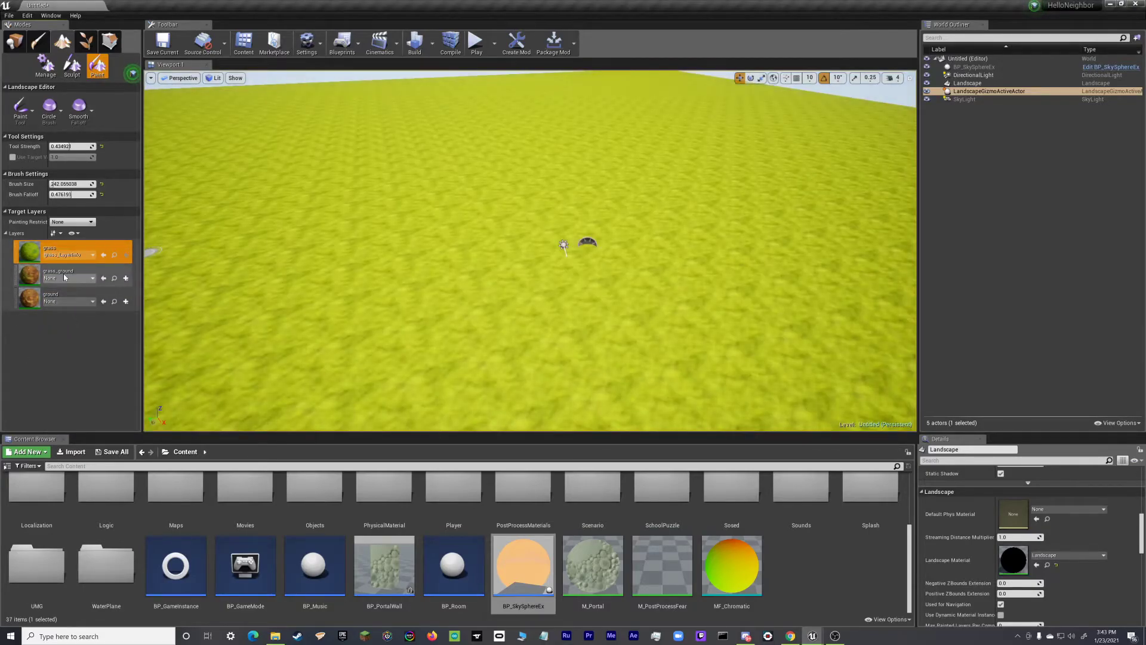
{"action": "left_click", "coordinate": [66, 279]}
{"action": "left_click", "coordinate": [74, 336]}
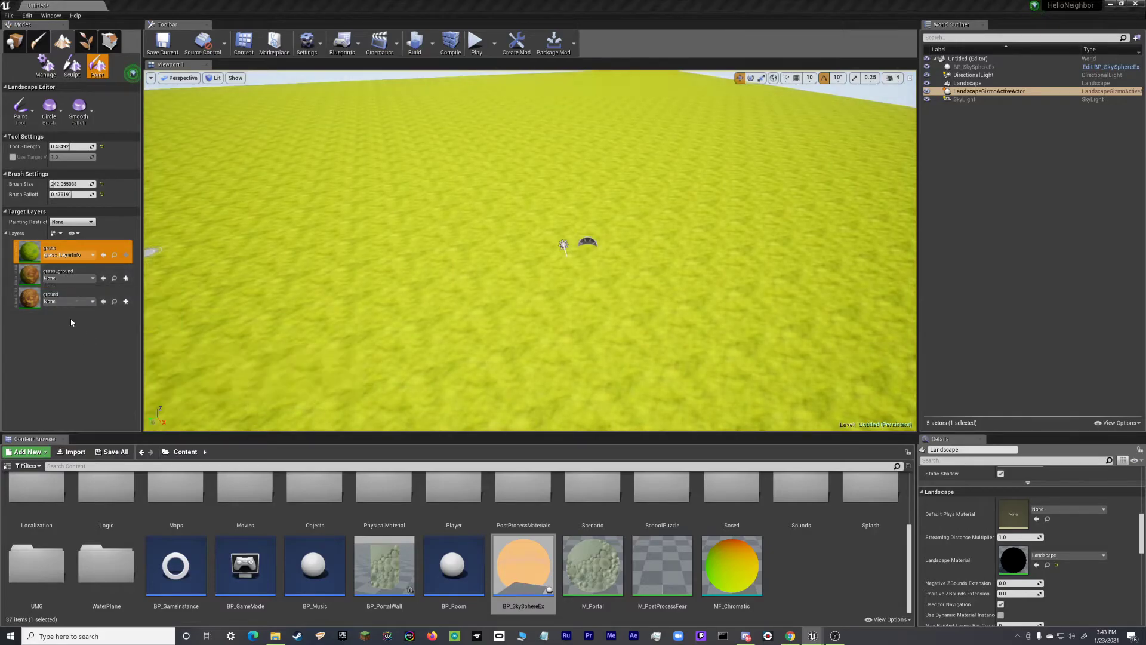
{"action": "left_click", "coordinate": [64, 301]}
{"action": "left_click", "coordinate": [92, 368]}
{"action": "mouse_move", "coordinate": [366, 312]}
{"action": "right_mouse_down"}
{"action": "mouse_move", "coordinate": [406, 303]}
{"action": "mouse_move", "coordinate": [410, 271]}
{"action": "mouse_move", "coordinate": [299, 256]}
{"action": "right_mouse_up"}
{"action": "key", "text": "w"}
{"action": "right_click_drag", "start_coordinate": [435, 192], "coordinate": [406, 176]}
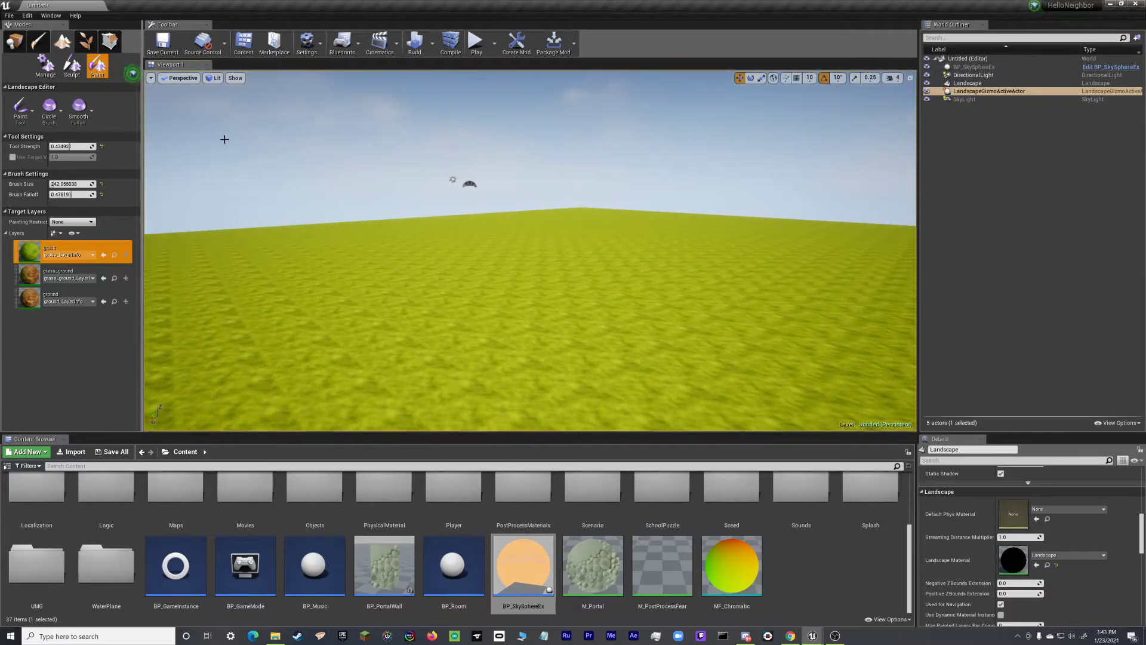
{"action": "key", "text": "shift+1"}
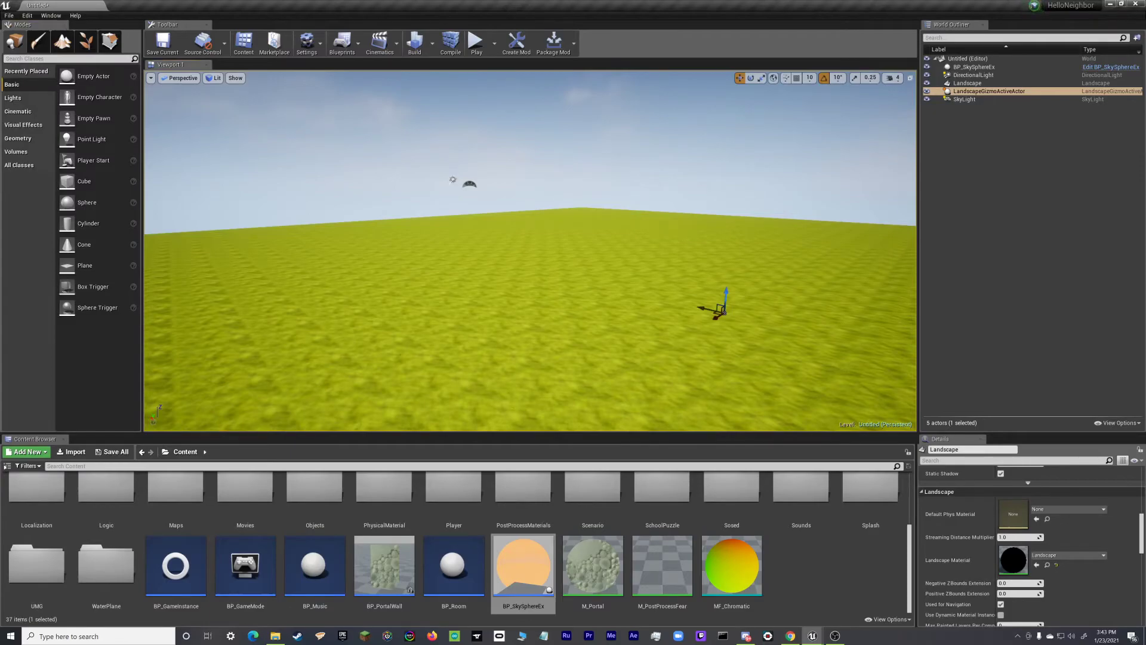
Place a cube on the grass landscape near the directional light and select it.
{"action": "left_click", "coordinate": [452, 179]}
{"action": "right_click_drag", "start_coordinate": [560, 400], "coordinate": [570, 353]}
{"action": "key", "text": "w"}
{"action": "key", "text": "s"}
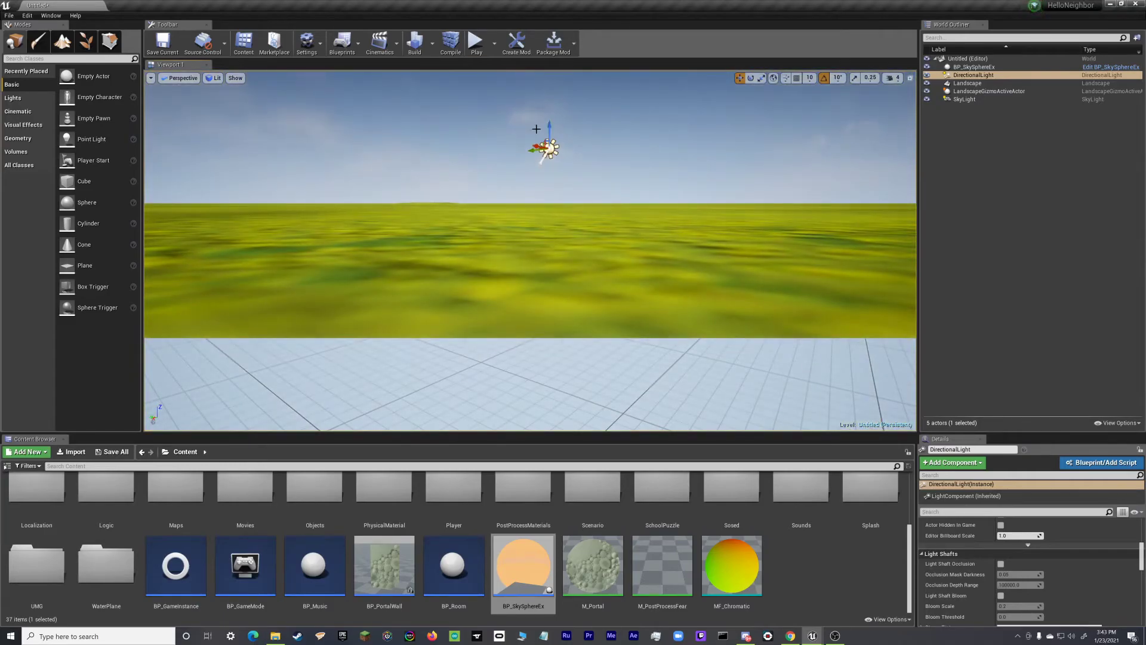
{"action": "key", "text": "f"}
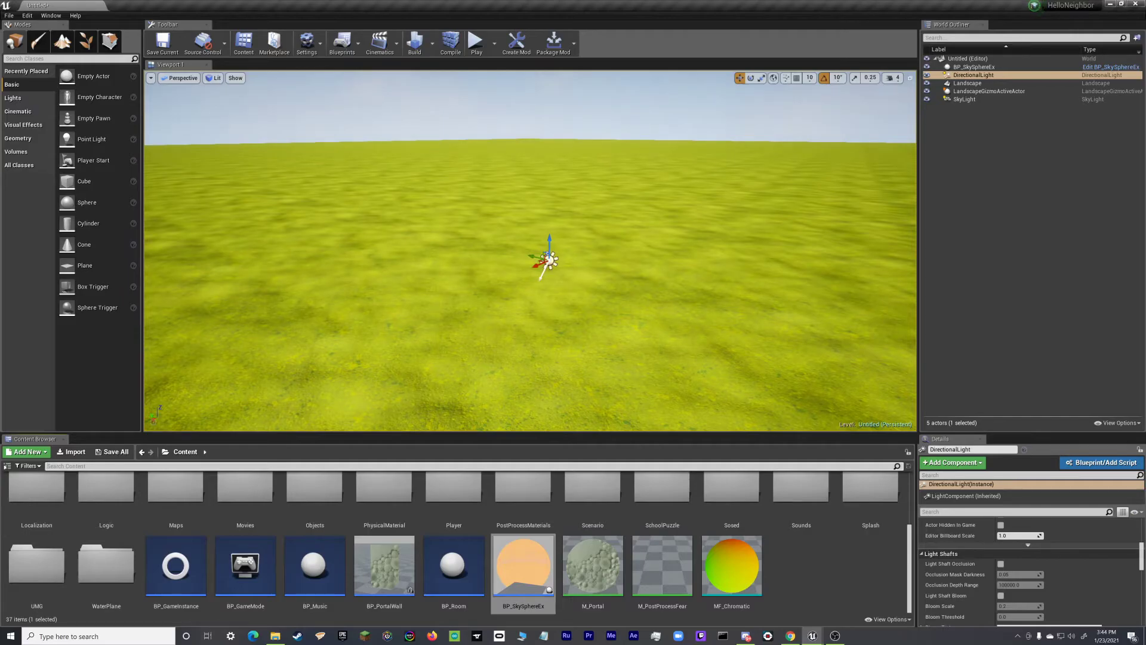
{"action": "left_click_drag", "start_coordinate": [84, 181], "coordinate": [519, 318]}
{"action": "right_click_drag", "start_coordinate": [563, 304], "coordinate": [582, 358]}
{"action": "key", "text": "Escape"}
{"action": "mouse_move", "coordinate": [563, 304]}
{"action": "right_mouse_down"}
{"action": "mouse_move", "coordinate": [537, 364]}
{"action": "mouse_move", "coordinate": [525, 329]}
{"action": "mouse_move", "coordinate": [549, 304]}
{"action": "mouse_move", "coordinate": [567, 307]}
{"action": "right_mouse_up"}
{"action": "left_click", "coordinate": [397, 249]}
{"action": "scroll", "coordinate": [398, 249], "scroll_direction": "down", "scroll_amount": 5}
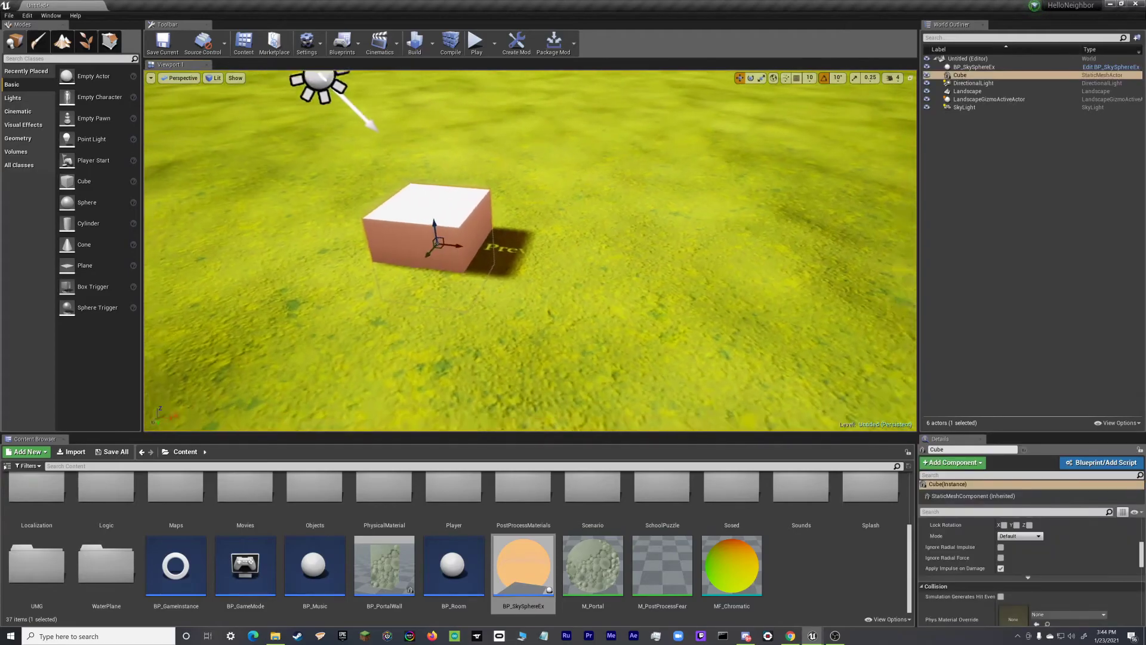
Scale the cube into a long, tall, thin wall on the landscape and deselect it.
{"action": "left_click_drag", "start_coordinate": [435, 222], "coordinate": [435, 125]}
{"action": "right_click_drag", "start_coordinate": [435, 233], "coordinate": [418, 238]}
{"action": "right_click_drag", "start_coordinate": [527, 293], "coordinate": [529, 287]}
{"action": "left_click_drag", "start_coordinate": [517, 291], "coordinate": [476, 342]}
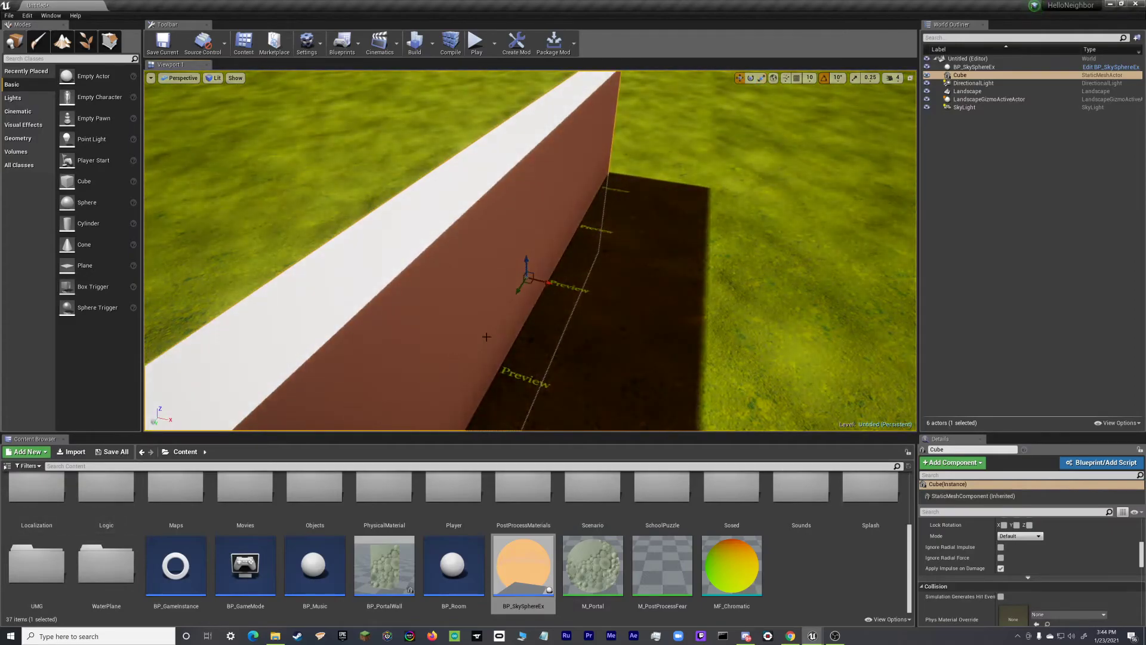
{"action": "right_click_drag", "start_coordinate": [526, 280], "coordinate": [502, 265]}
{"action": "key", "text": "r"}
{"action": "left_click_drag", "start_coordinate": [512, 267], "coordinate": [515, 257]}
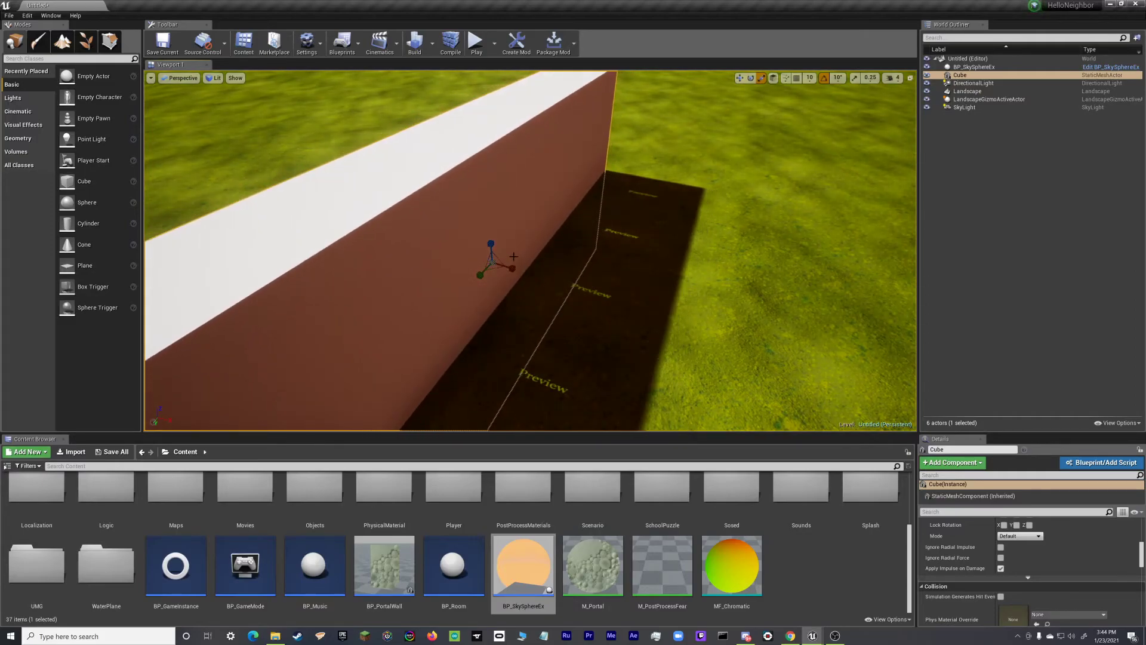
{"action": "right_click_drag", "start_coordinate": [487, 244], "coordinate": [595, 353]}
{"action": "key", "text": "Escape"}
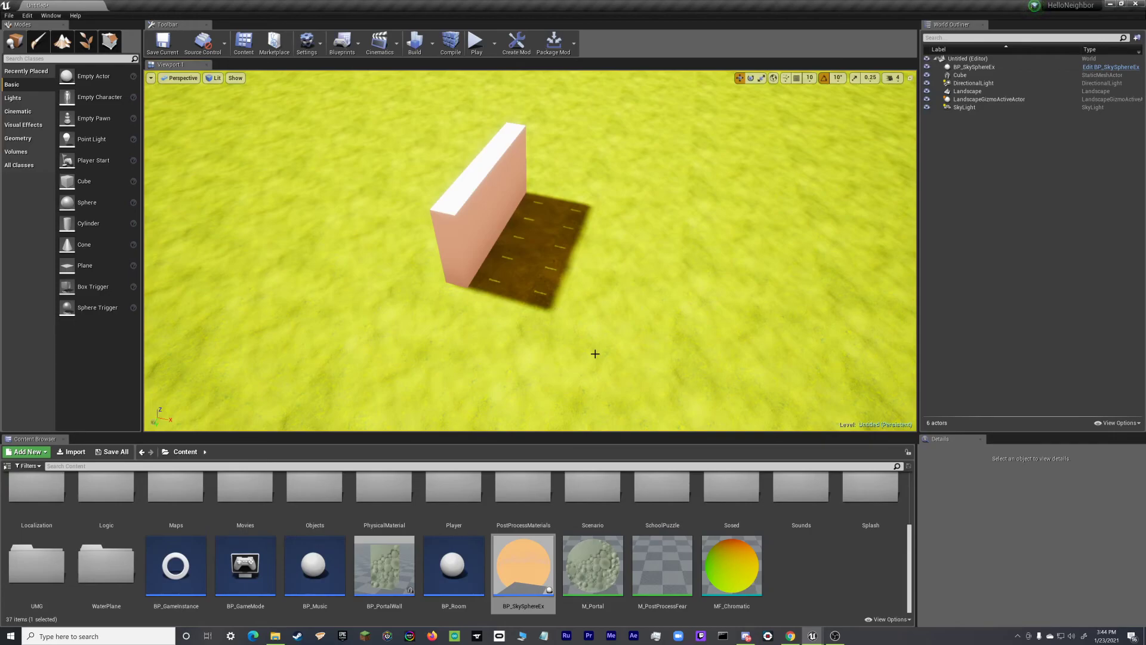
{"action": "right_click_drag", "start_coordinate": [595, 353], "coordinate": [634, 336]}
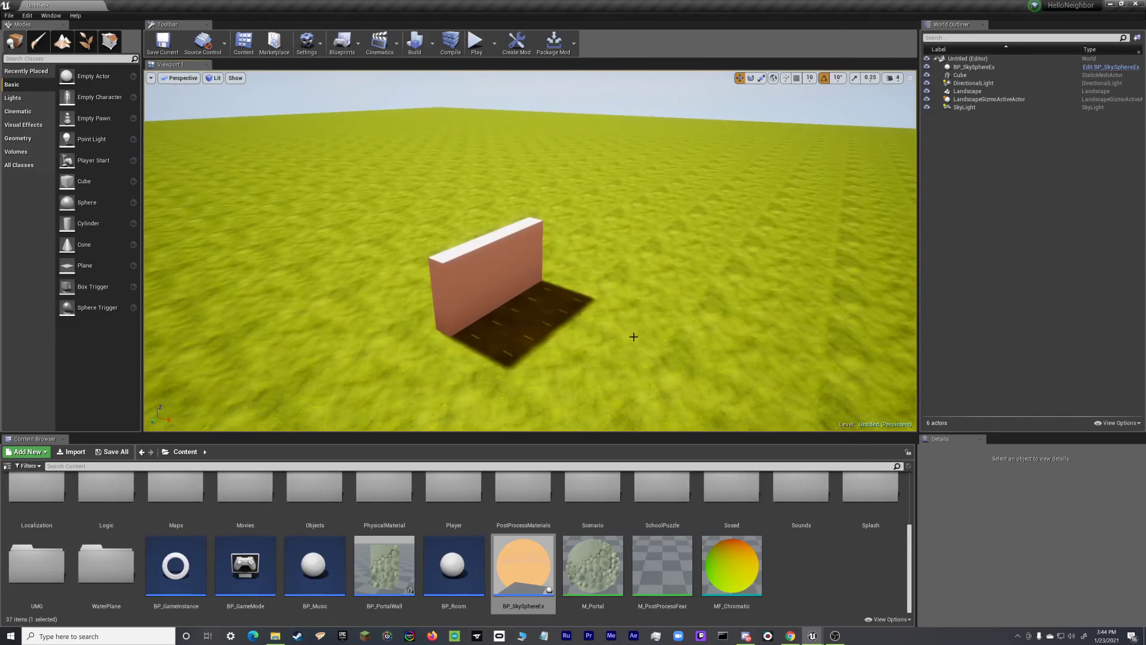